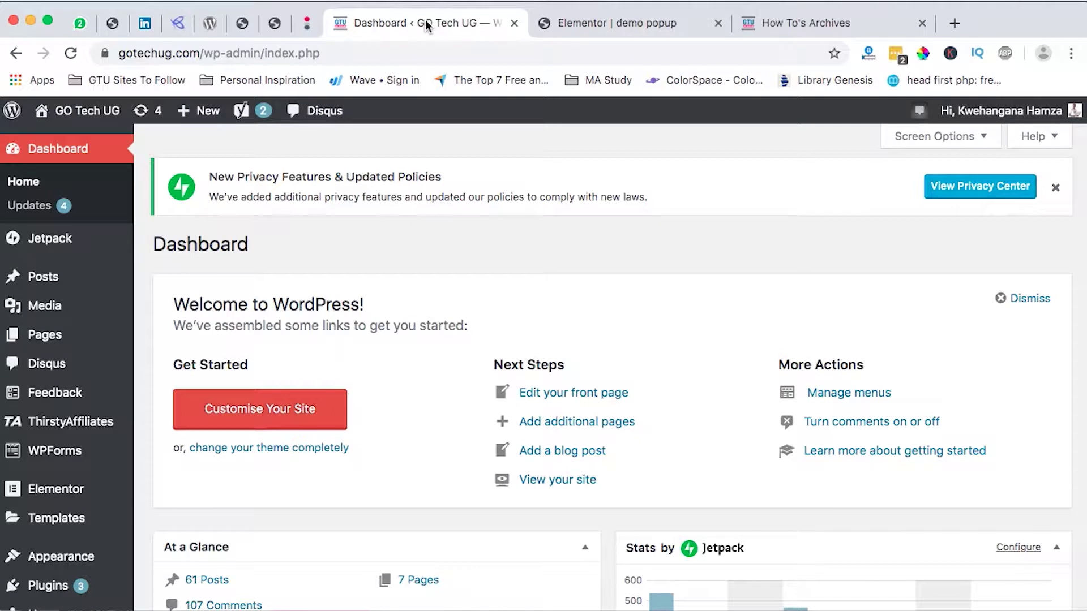
# Open the list of popup templates in the site's admin area
pyautogui.scroll(-3, 85, 243)
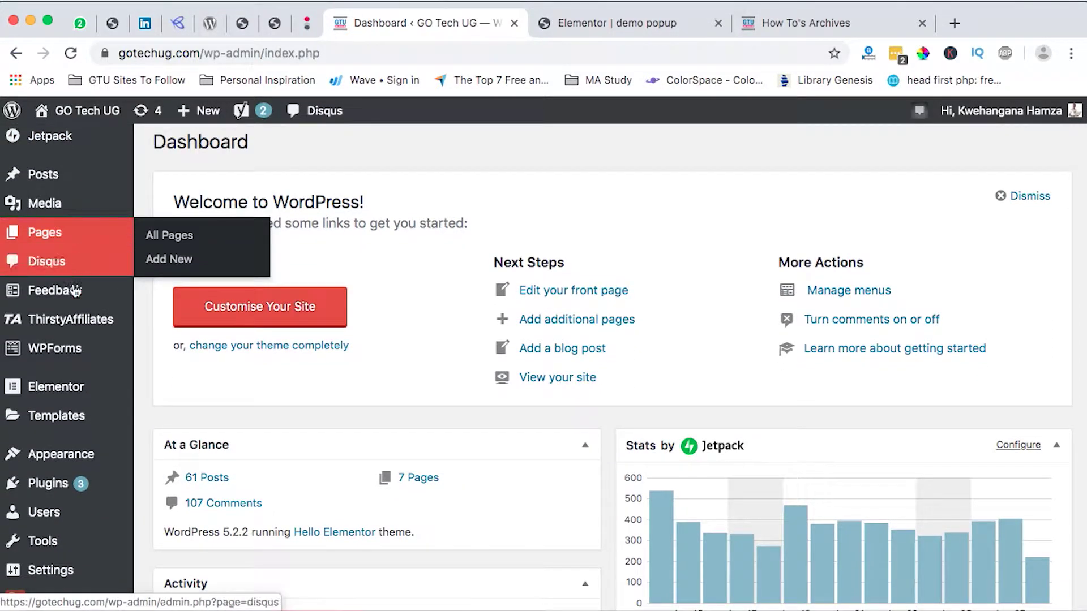
pyautogui.moveTo(60, 416)
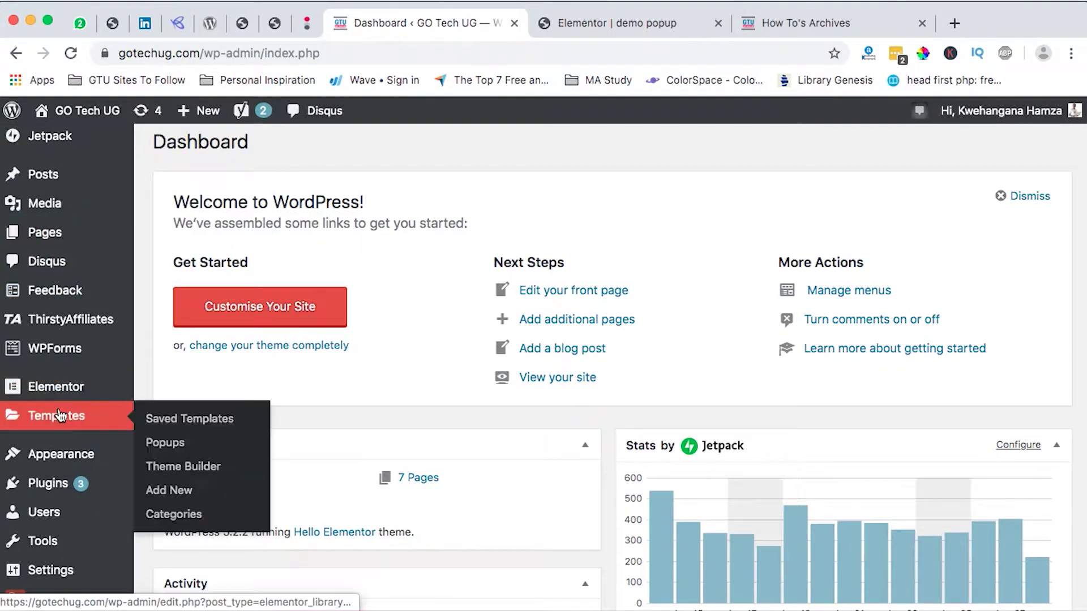
pyautogui.click(177, 447)
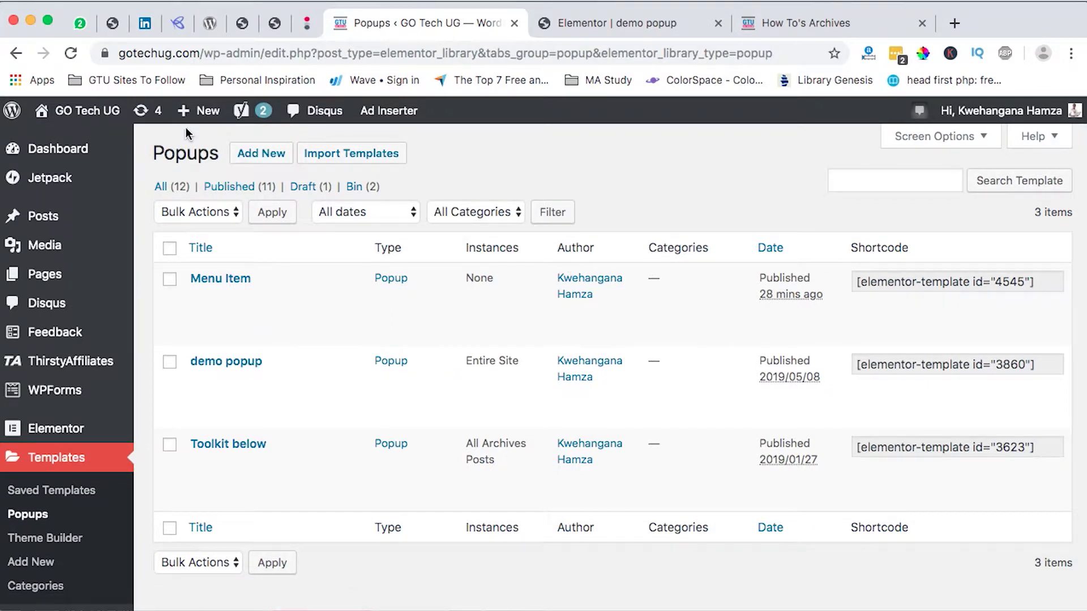
pyautogui.click(253, 159)
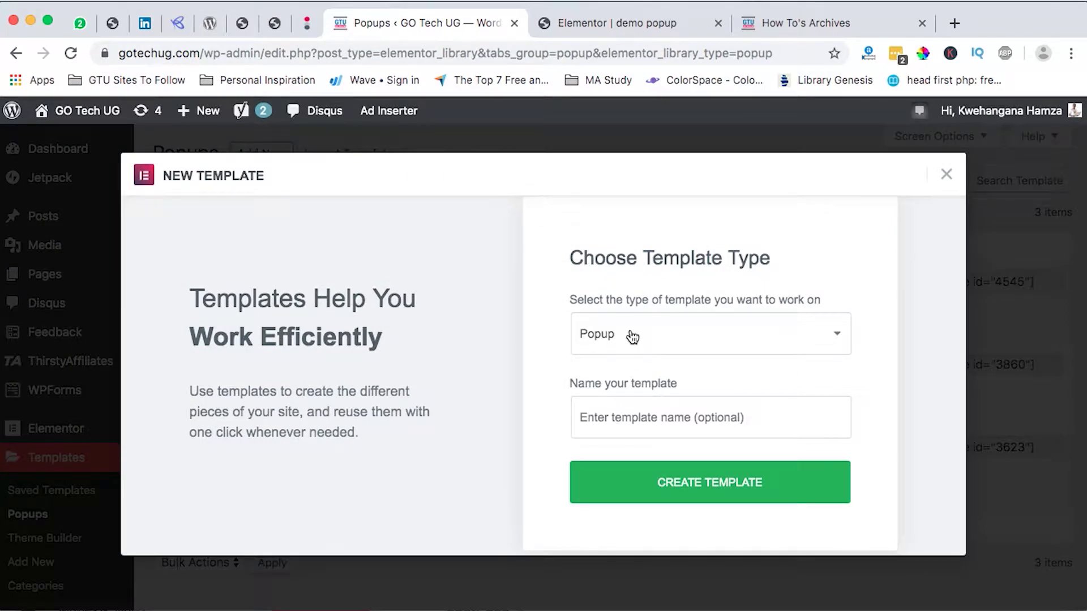
pyautogui.click(624, 413)
pyautogui.write('D')
pyautogui.press('BackSpace')
pyautogui.write('Exit Intent')
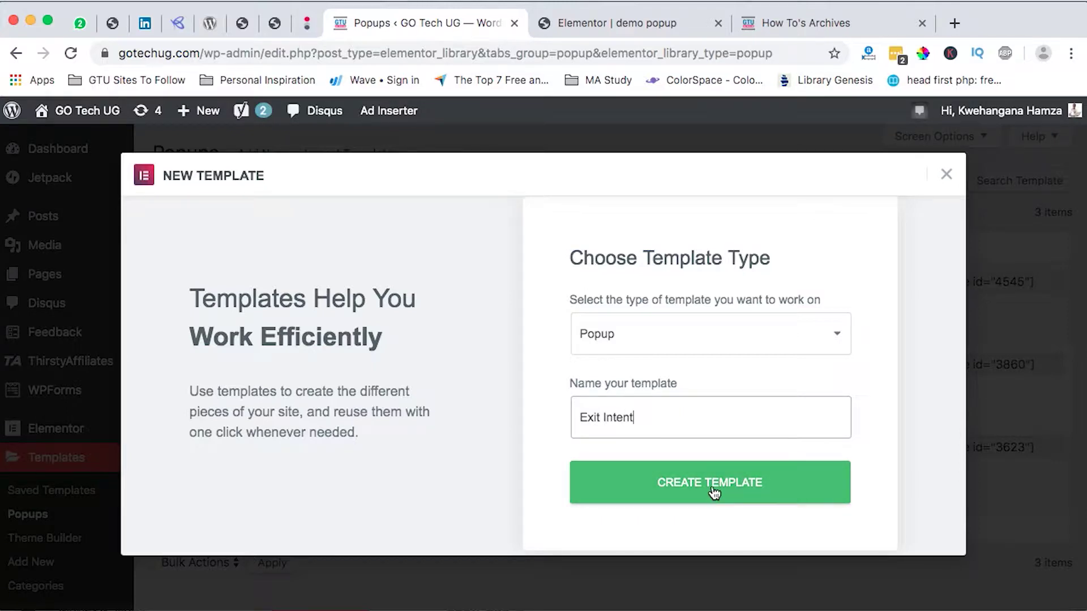
pyautogui.click(946, 175)
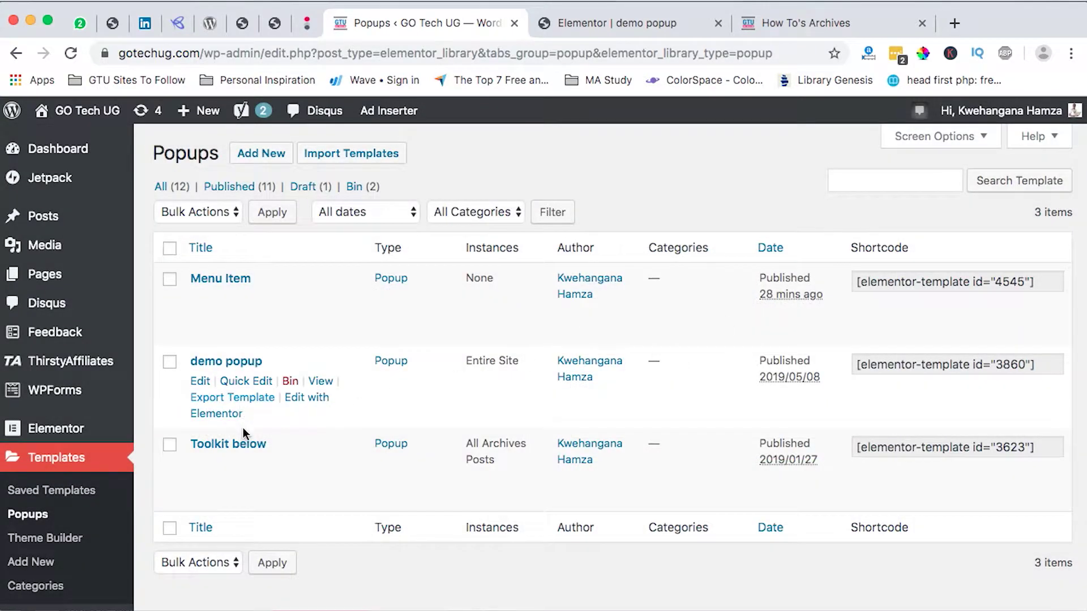
# Open the demo popup template in the Elementor editor in a new tab, closing the older editor tab
pyautogui.keyDown('super'); pyautogui.click(220, 417); pyautogui.keyUp('super')
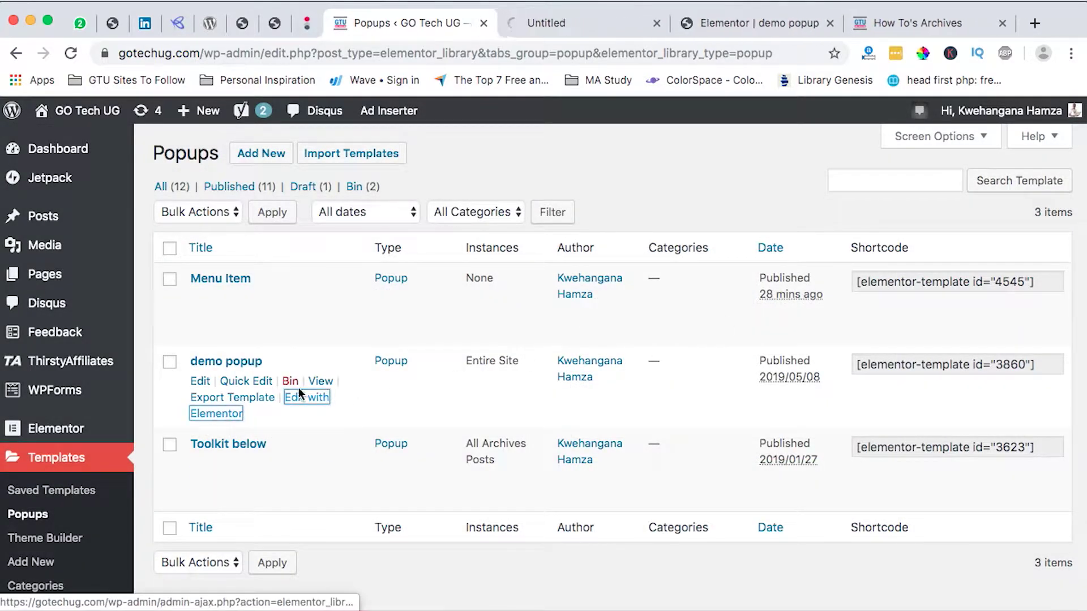
pyautogui.click(829, 23)
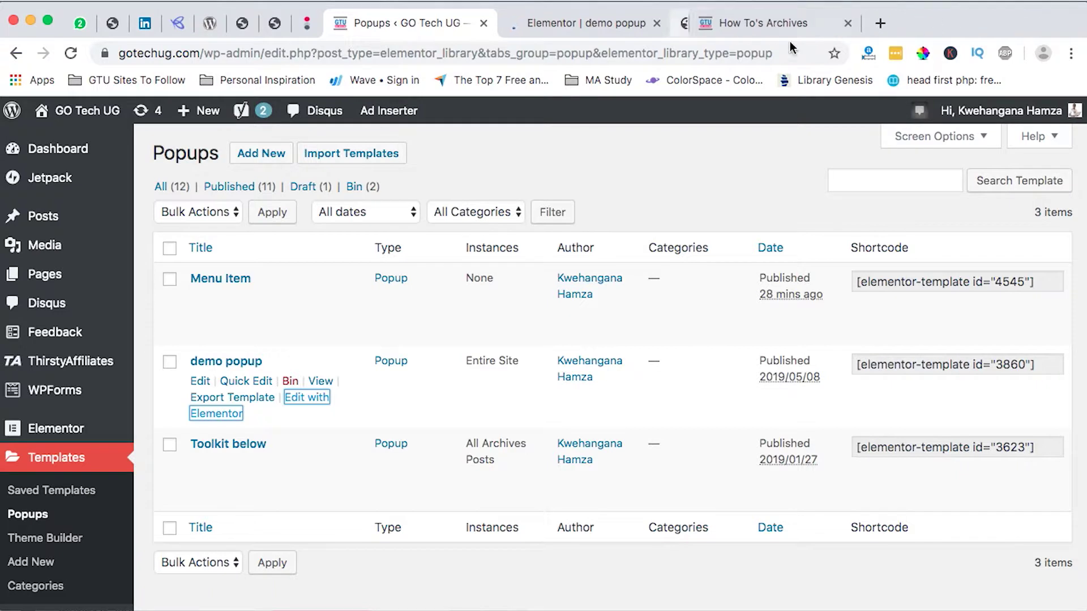
pyautogui.click(548, 22)
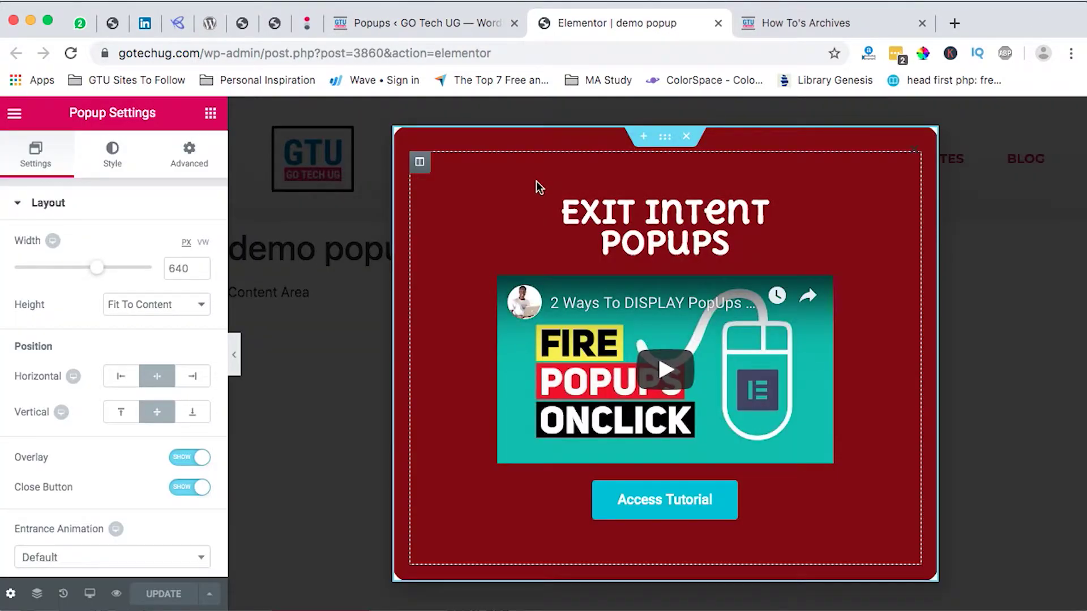
# Examine the settings of the popup's section, heading, video and button, and the matching widgets in the element library
pyautogui.click(666, 138)
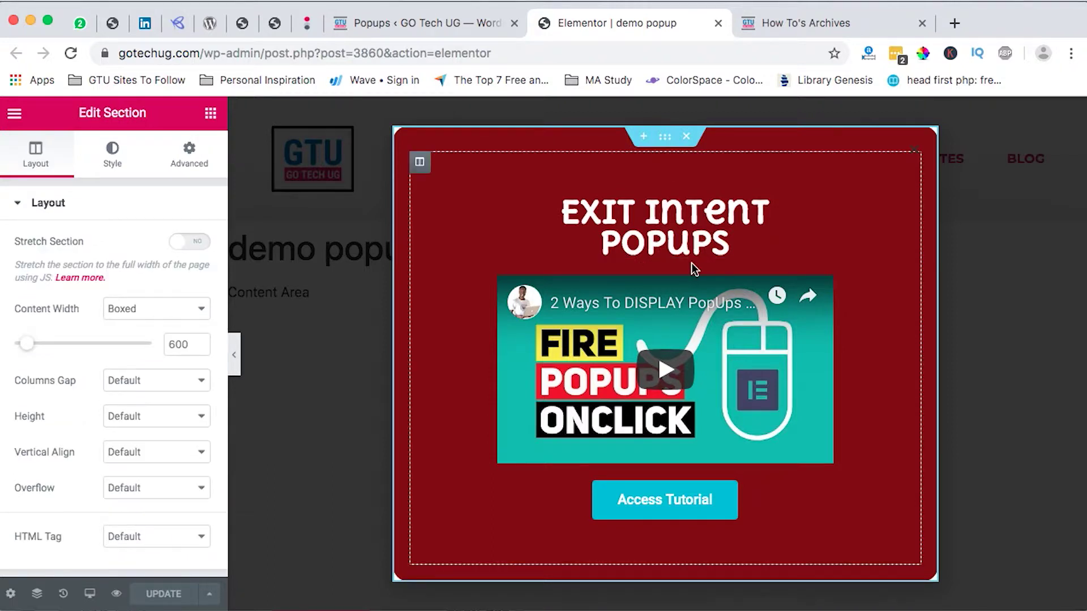
pyautogui.click(824, 208)
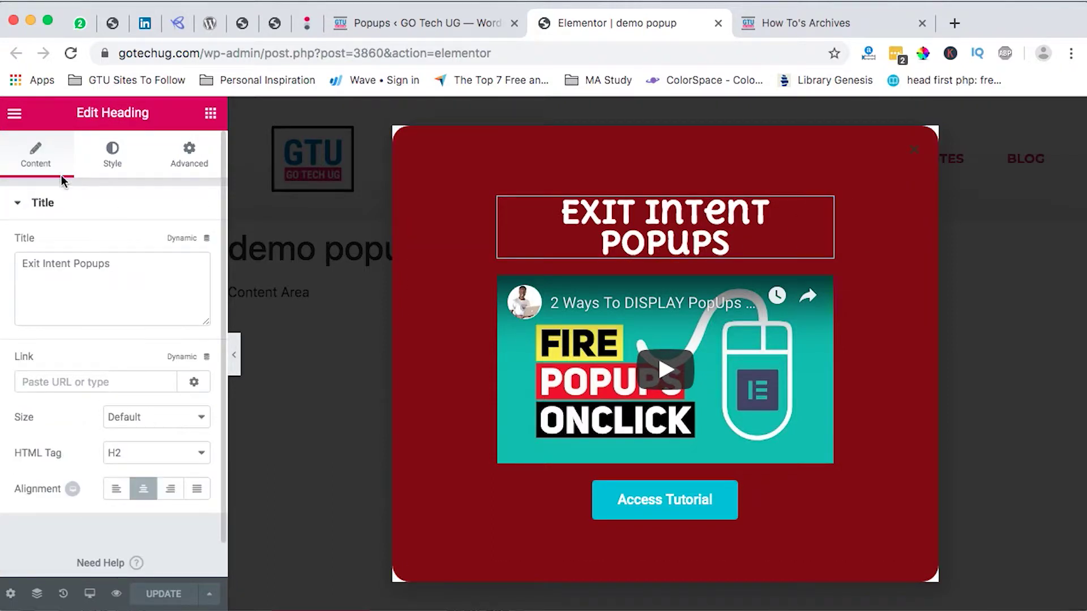
pyautogui.click(209, 116)
pyautogui.moveTo(150, 274)
pyautogui.mouseDown()
pyautogui.moveTo(626, 257)
pyautogui.moveTo(658, 215)
pyautogui.moveTo(243, 249)
pyautogui.mouseUp()
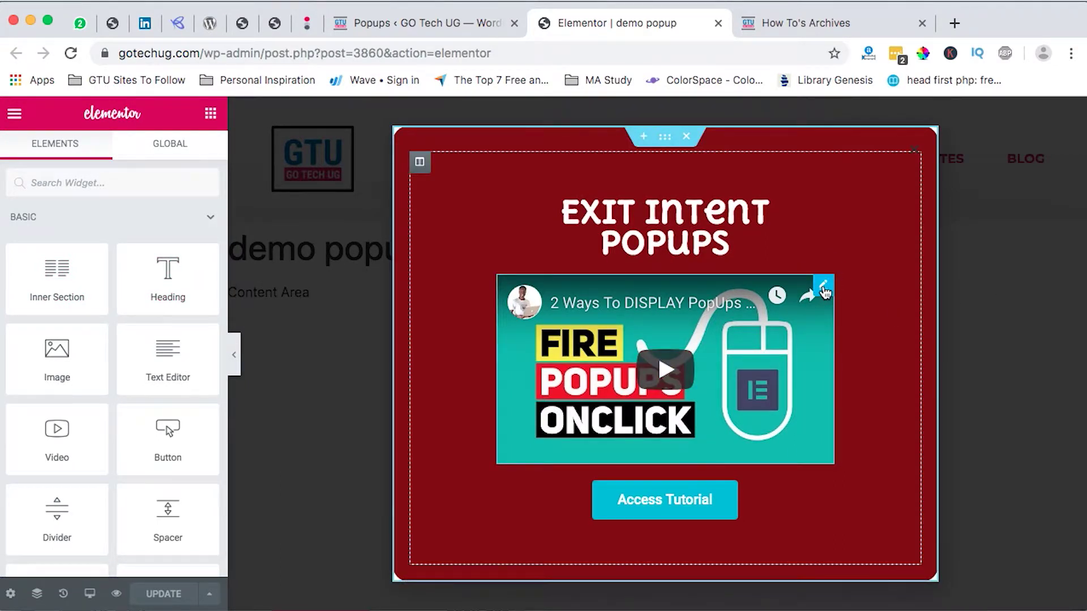
pyautogui.click(824, 292)
pyautogui.click(210, 115)
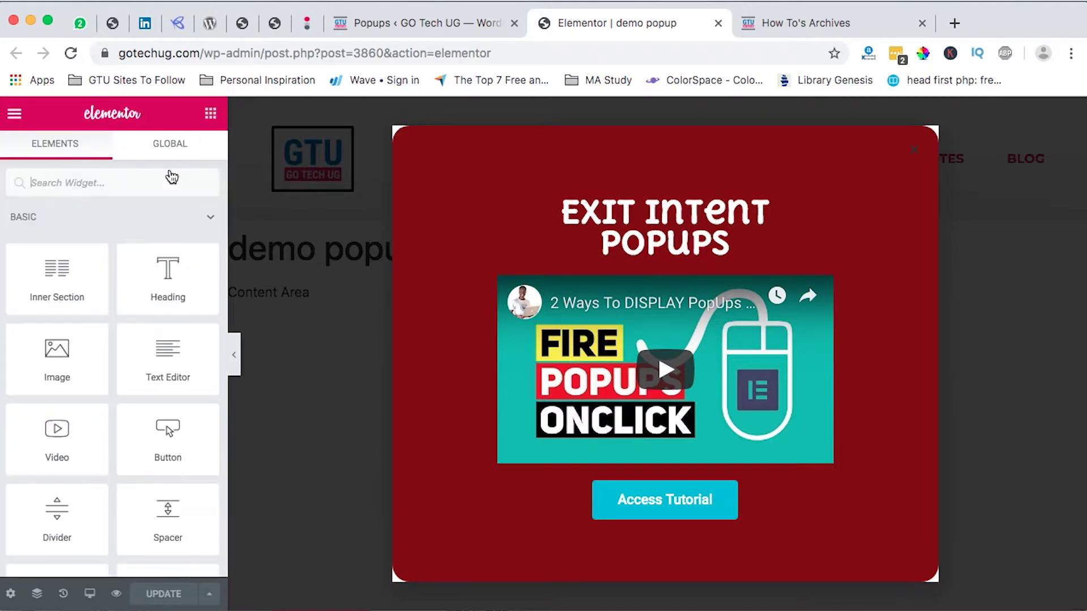
pyautogui.moveTo(54, 433); pyautogui.dragTo(651, 374)
pyautogui.click(616, 380)
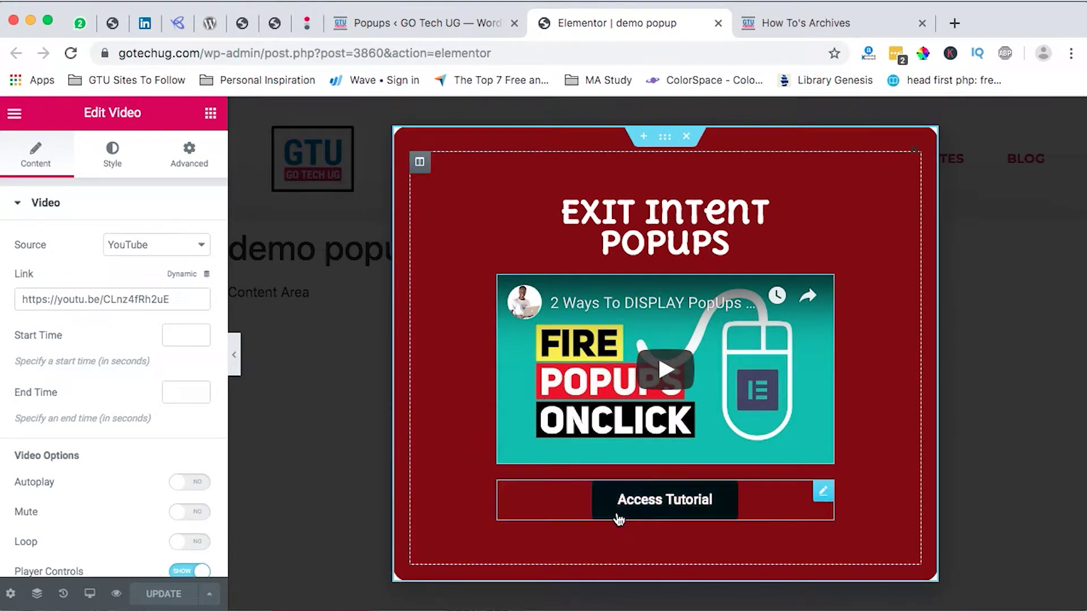
pyautogui.click(825, 494)
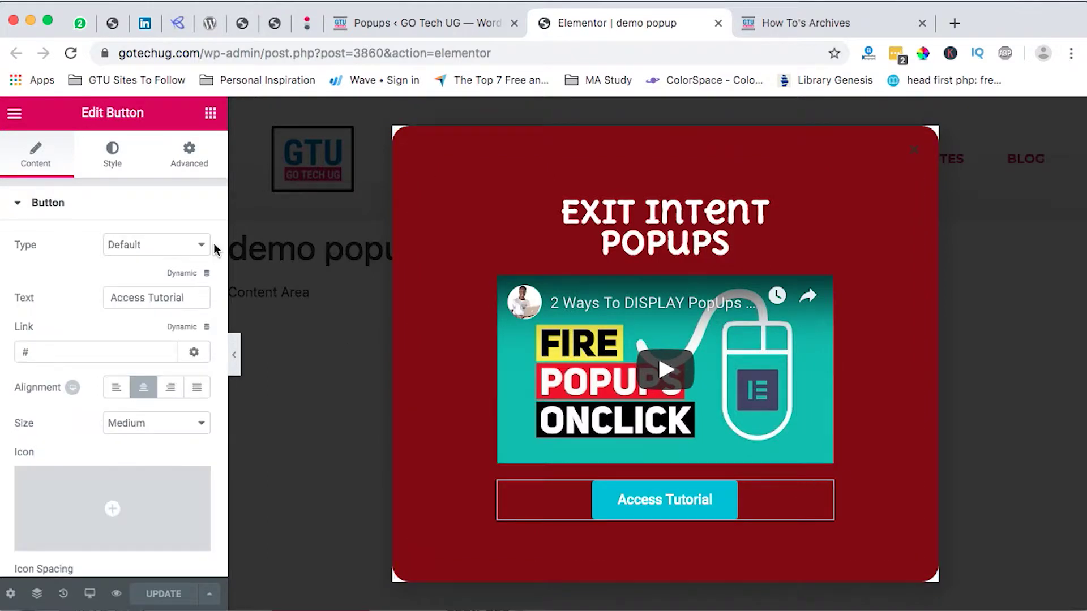
pyautogui.click(210, 117)
pyautogui.moveTo(167, 436); pyautogui.dragTo(121, 417)
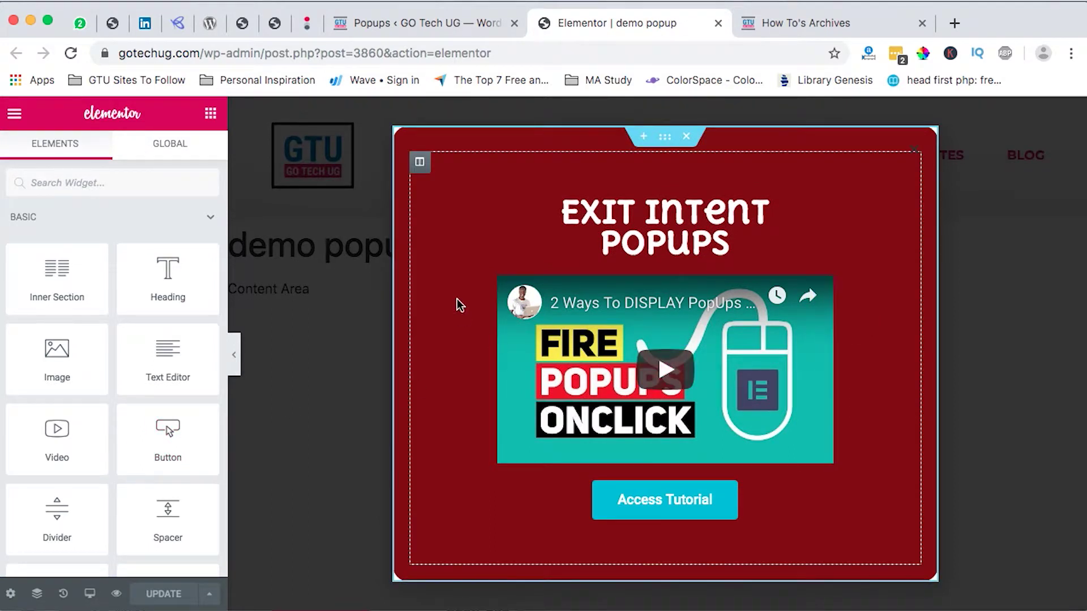
# Add a second include display condition to the popup and set it to Singular, All Singular
pyautogui.click(209, 594)
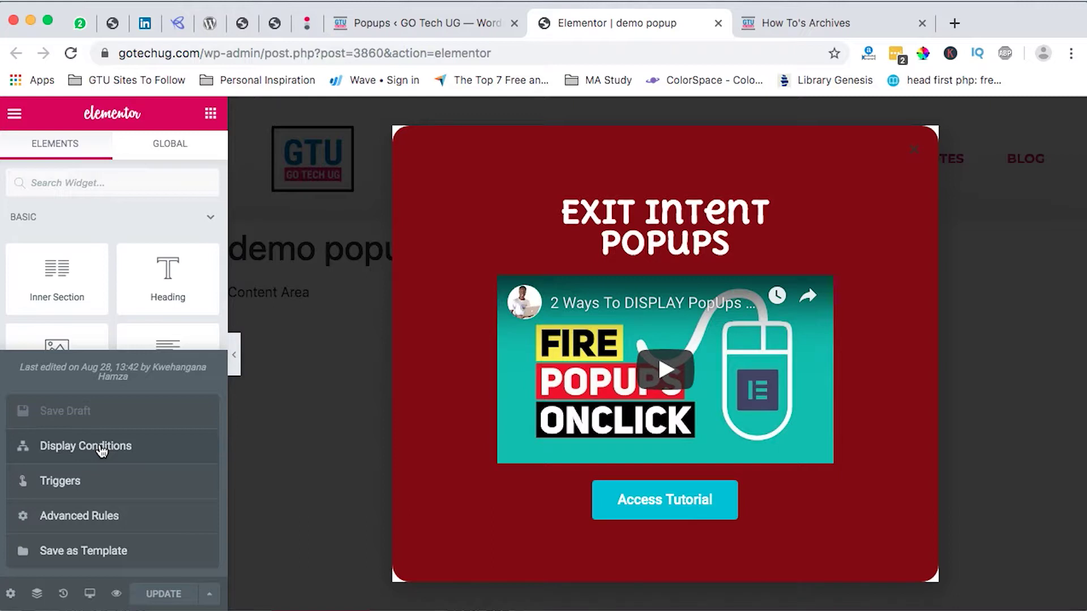
pyautogui.click(101, 447)
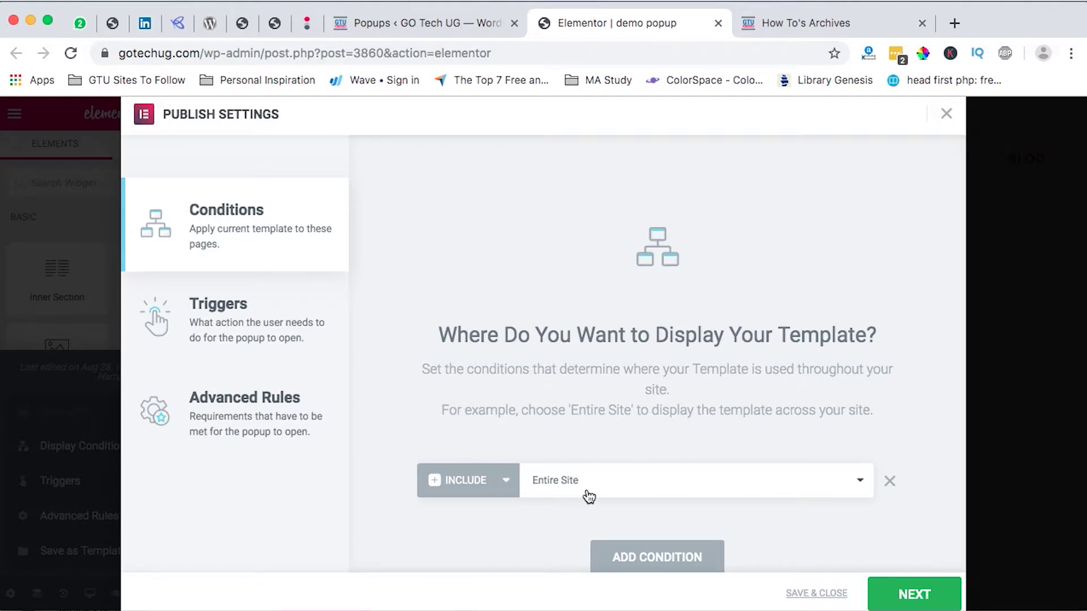
pyautogui.scroll(-1, 588, 496)
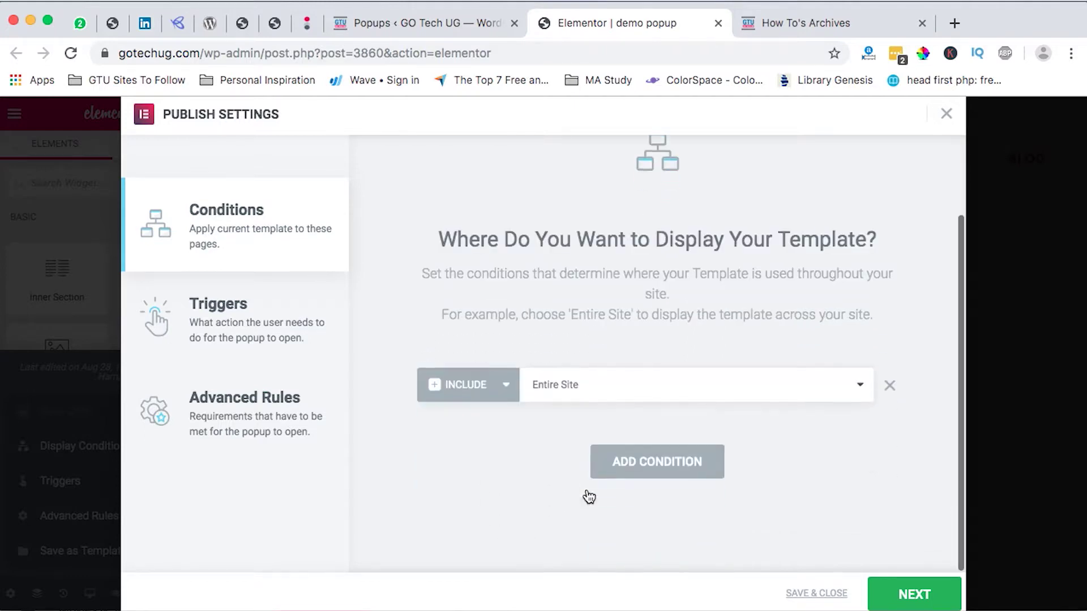
pyautogui.click(638, 466)
pyautogui.scroll(-1, 633, 473)
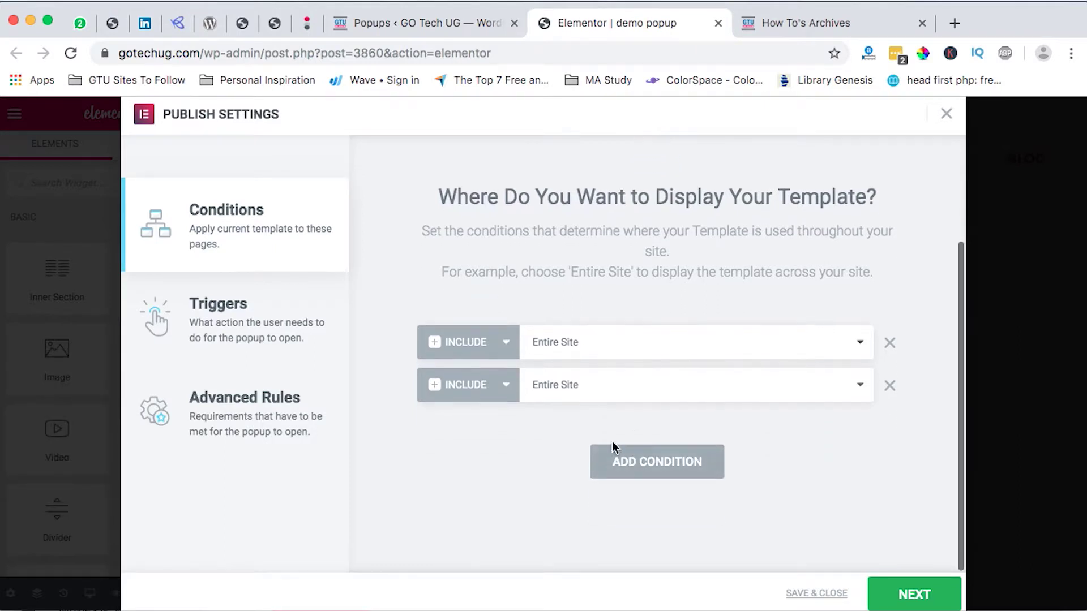
pyautogui.click(571, 402)
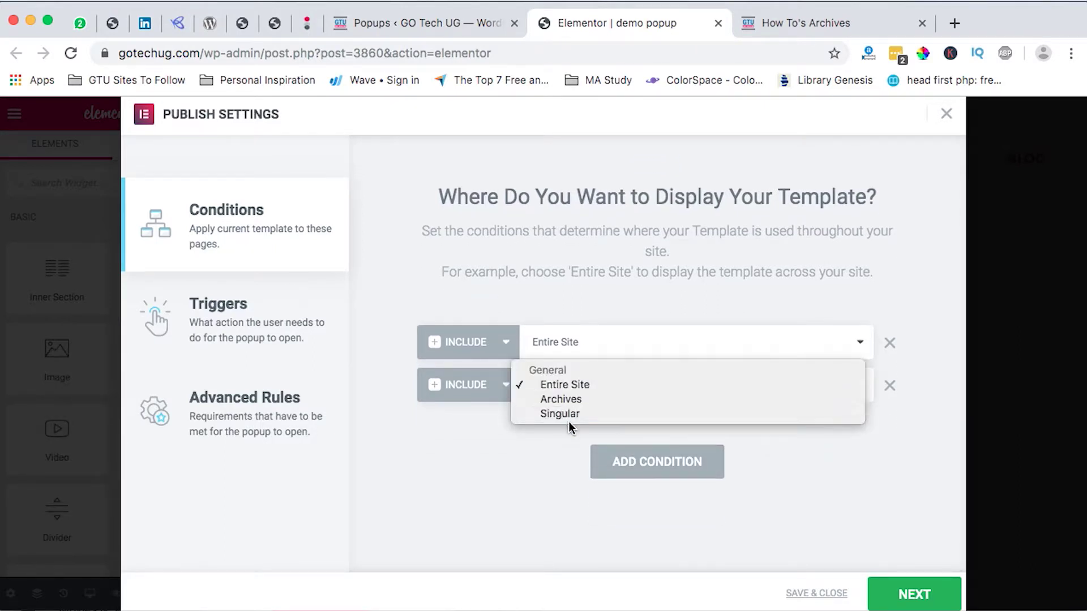
pyautogui.click(571, 415)
pyautogui.click(728, 391)
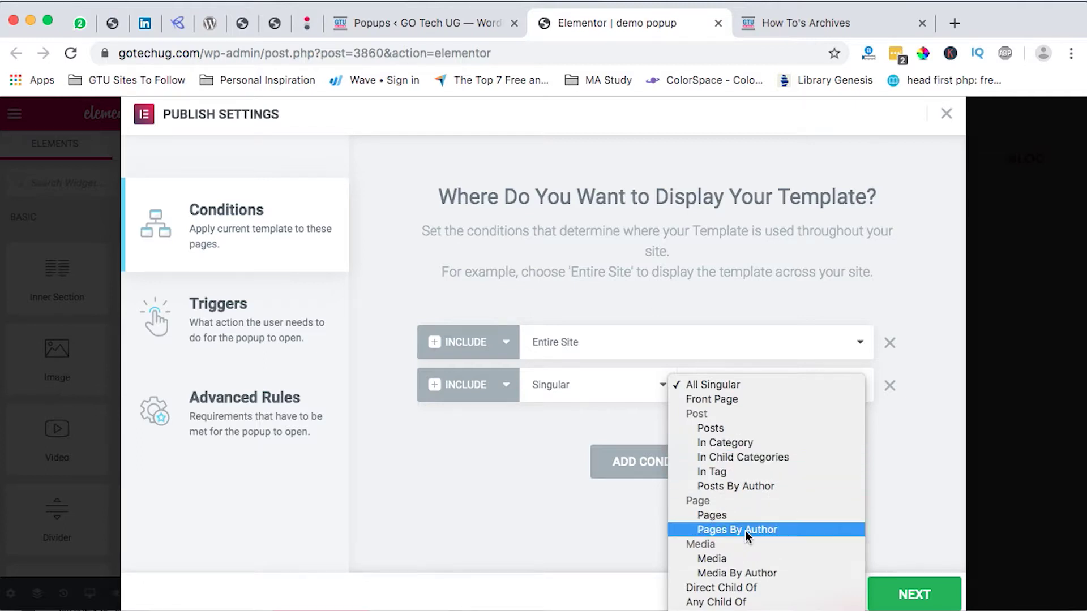
pyautogui.click(481, 418)
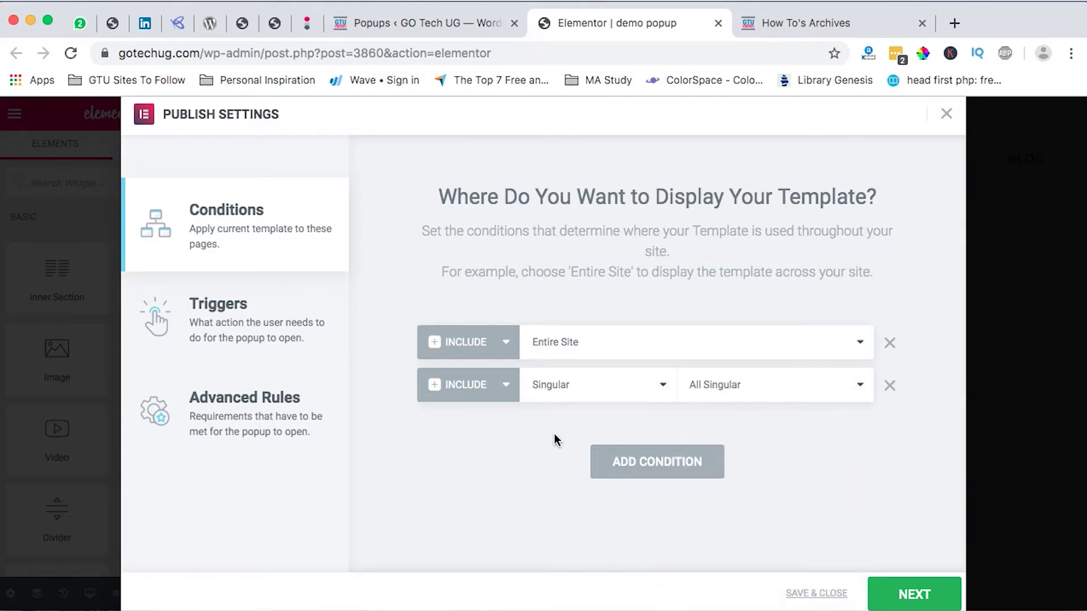
# Switch the popup's On Page Exit Intent trigger off and back on
pyautogui.click(241, 340)
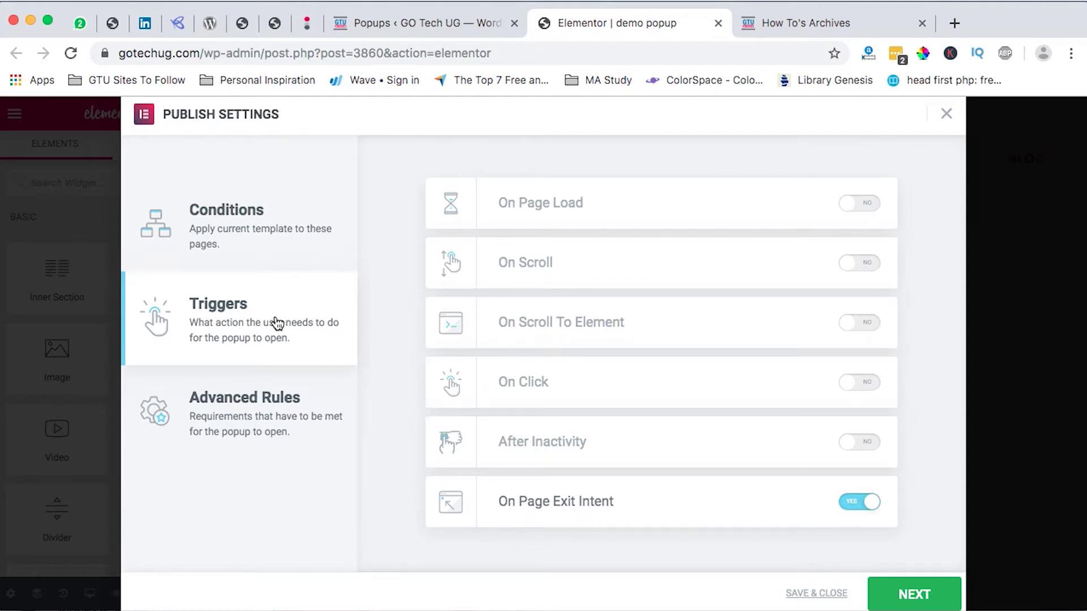
pyautogui.click(857, 504)
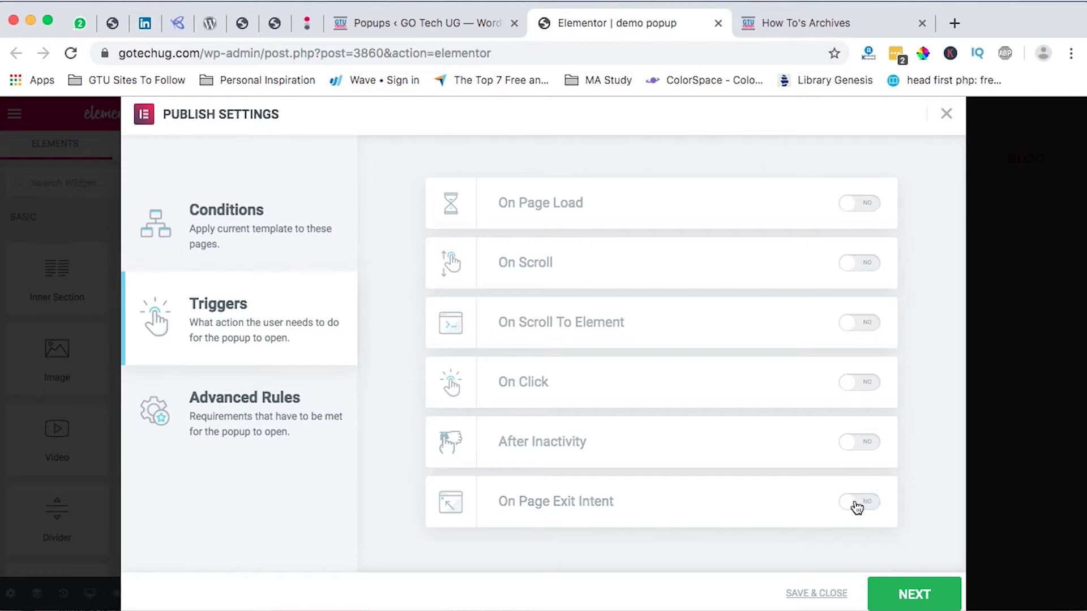
pyautogui.click(873, 503)
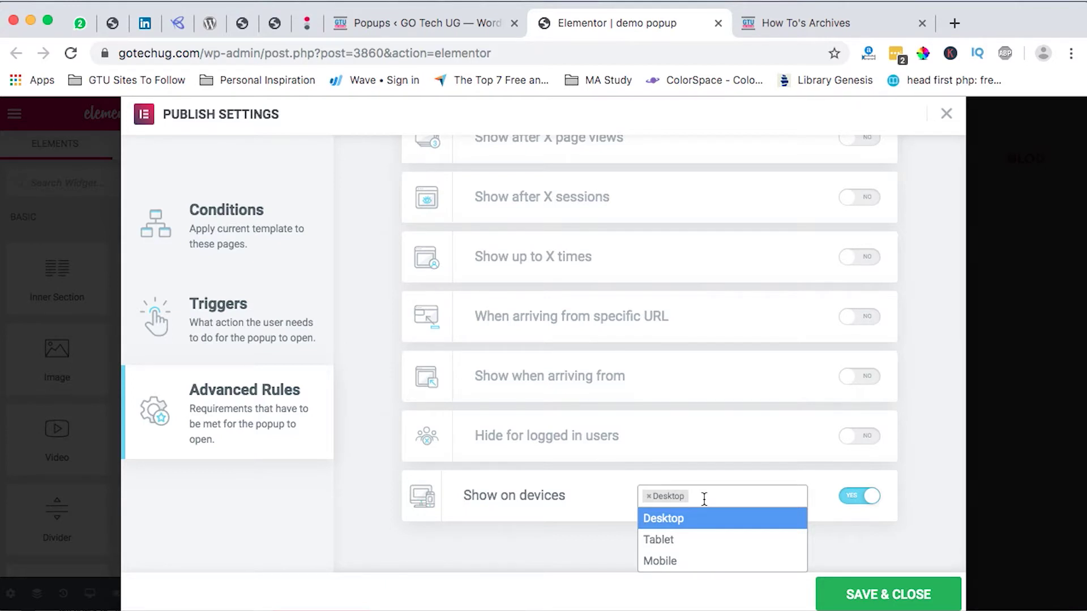
# Add Tablet to the devices the popup shows on in the advanced rules, and save the publish settings
pyautogui.click(736, 539)
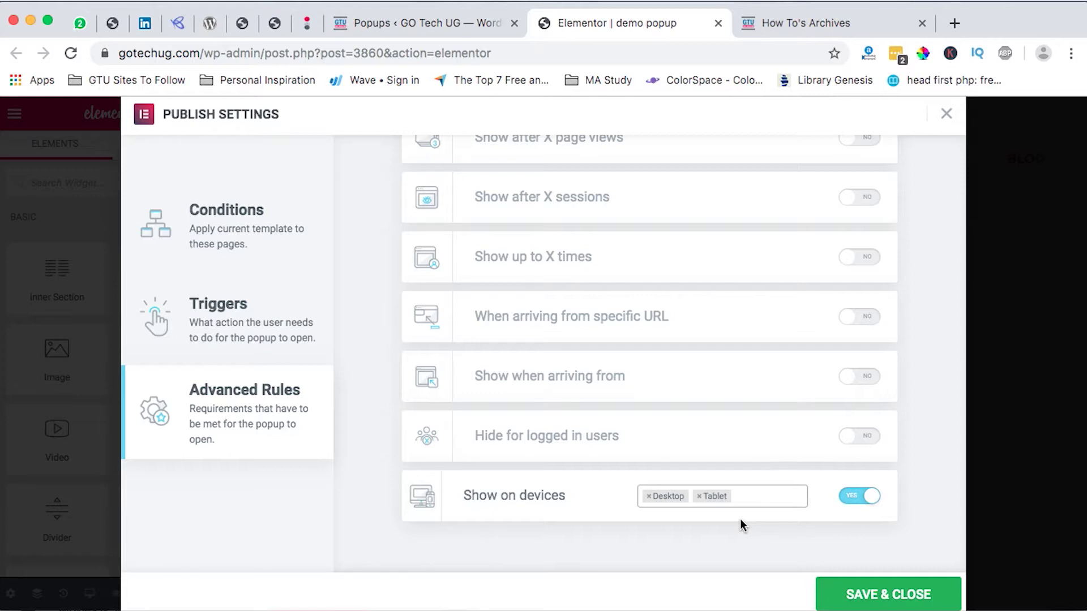
pyautogui.click(889, 598)
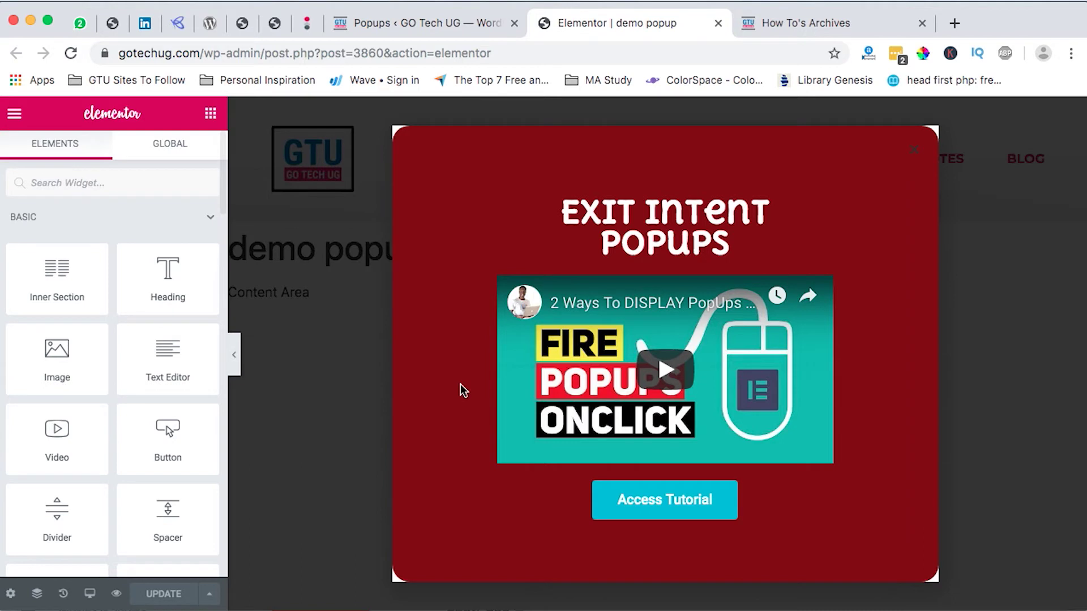
# Open the live site's home page and go to its Contact page from the footer
pyautogui.click(771, 29)
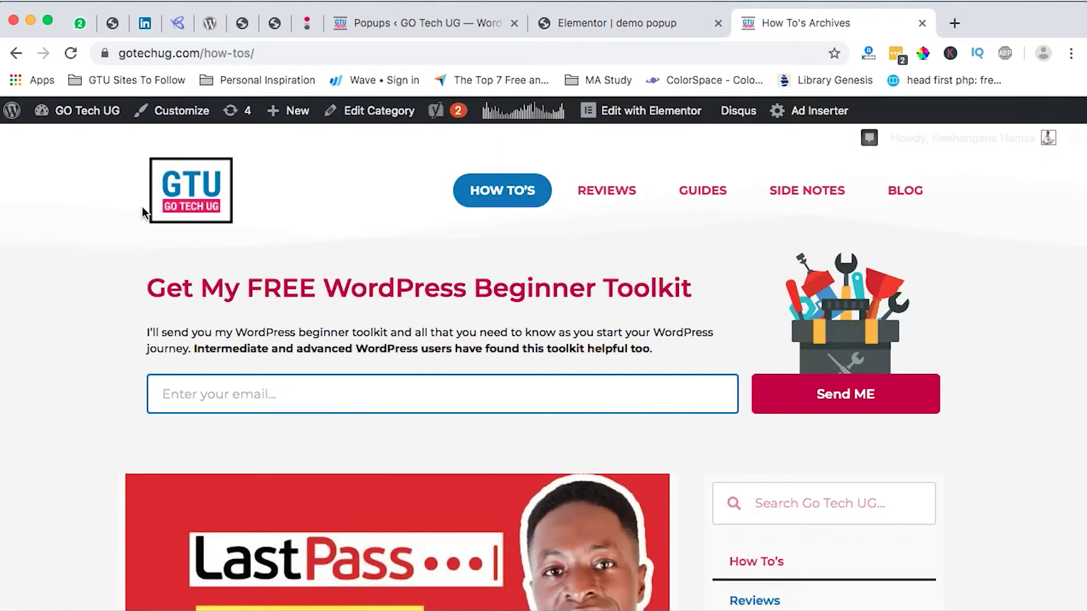
pyautogui.click(187, 201)
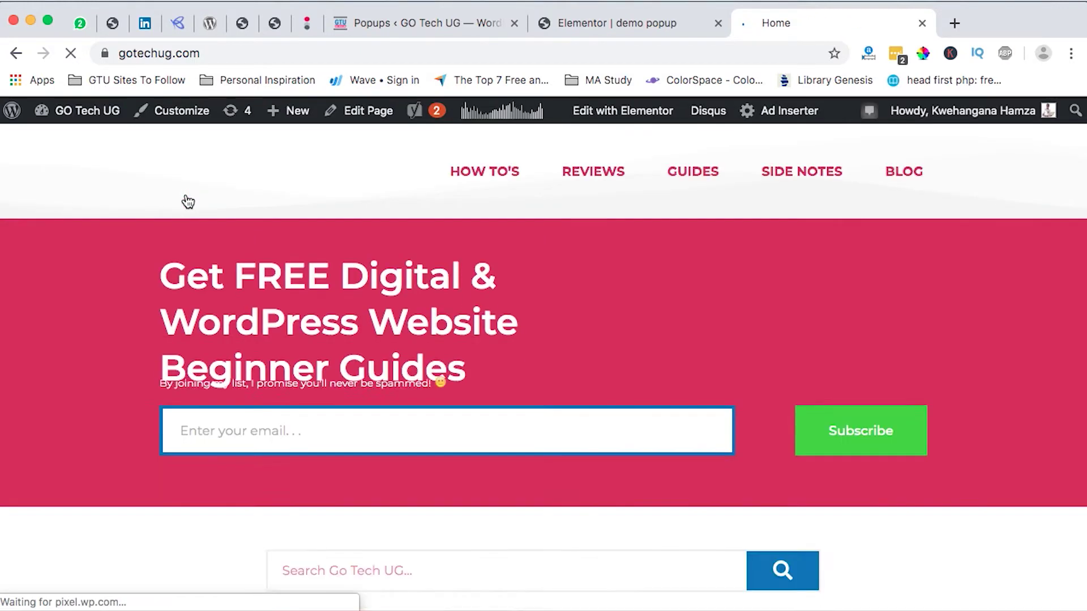
pyautogui.scroll(-20, 417, 353)
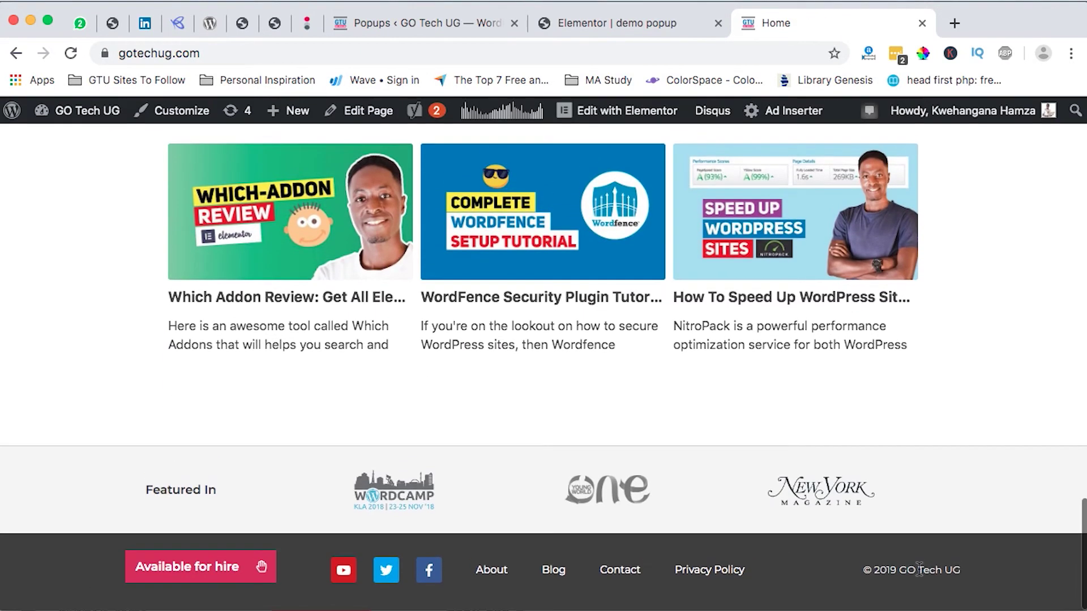
pyautogui.click(630, 582)
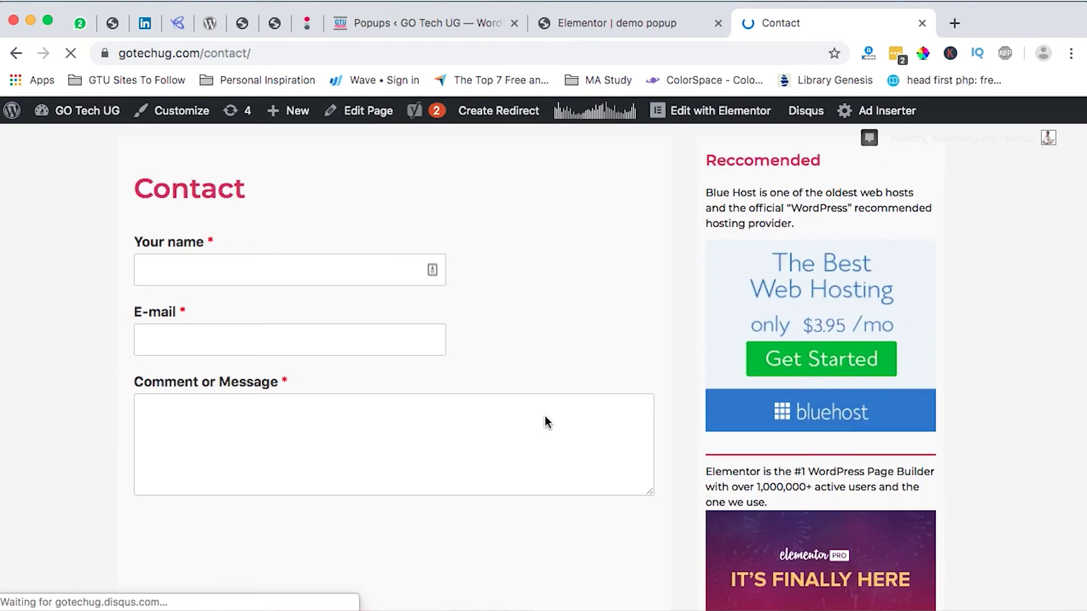
# Test the exit-intent popup on the Contact page by visiting the form fields and moving to leave, and return to the Popups list
pyautogui.click(216, 269)
pyautogui.click(221, 346)
pyautogui.click(289, 465)
pyautogui.scroll(-3, 305, 472)
pyautogui.scroll(4, 320, 472)
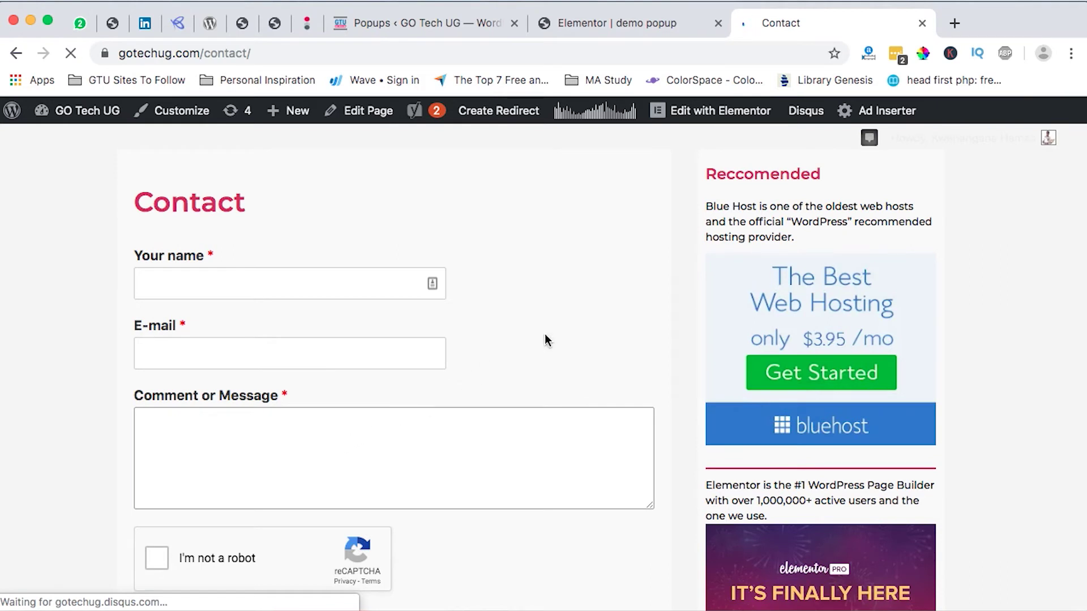
pyautogui.moveTo(812, 32)
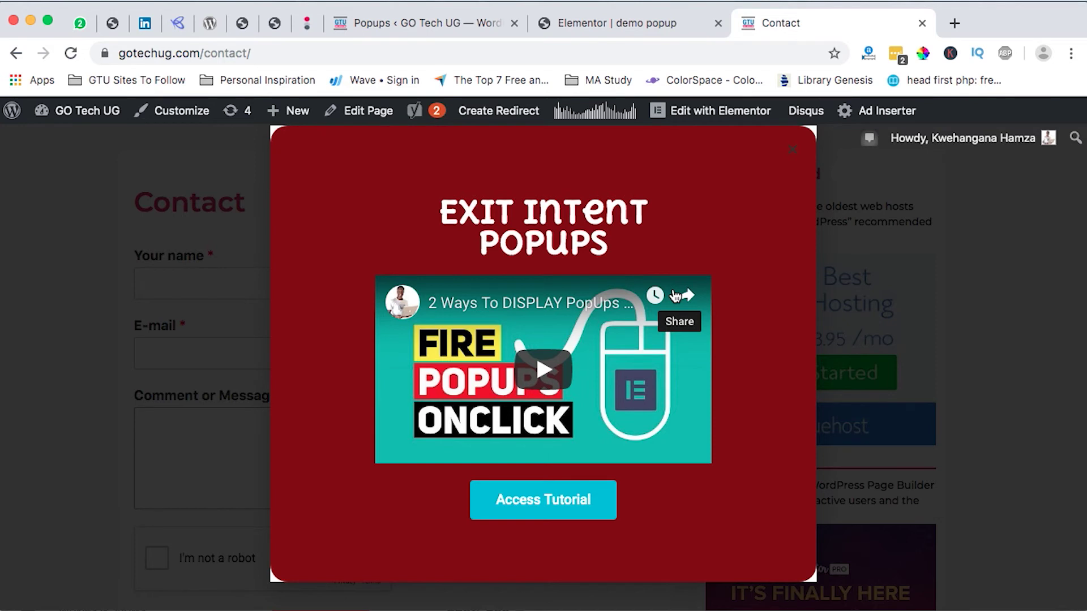
pyautogui.click(419, 21)
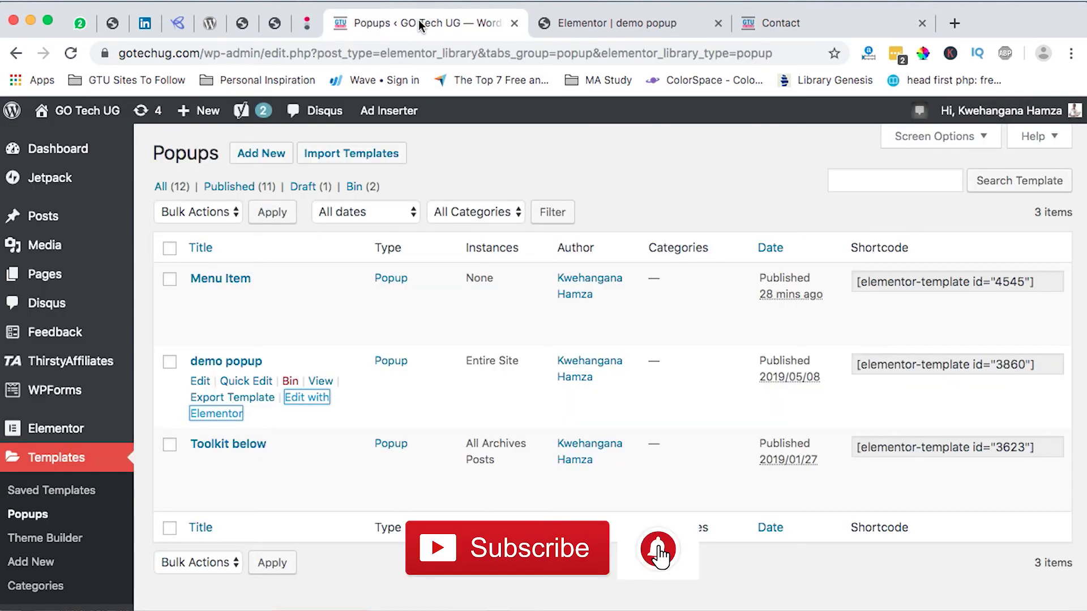